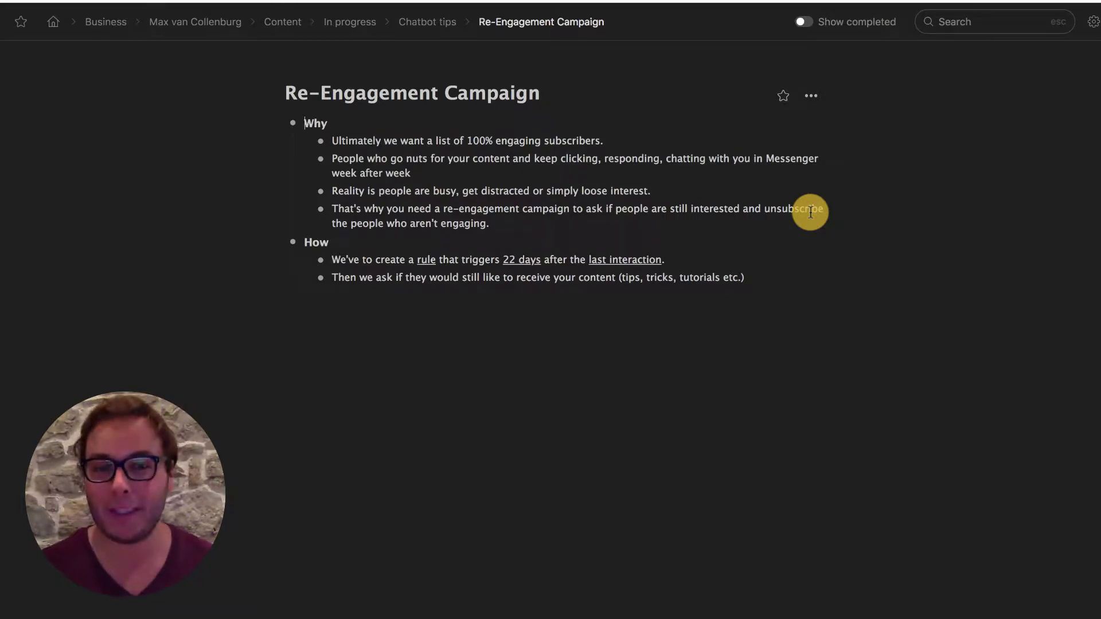
# Highlight the note bullets about engaging fans, highly engaged fans and the re-engagement campaign.
pyautogui.doubleClick(516, 138)
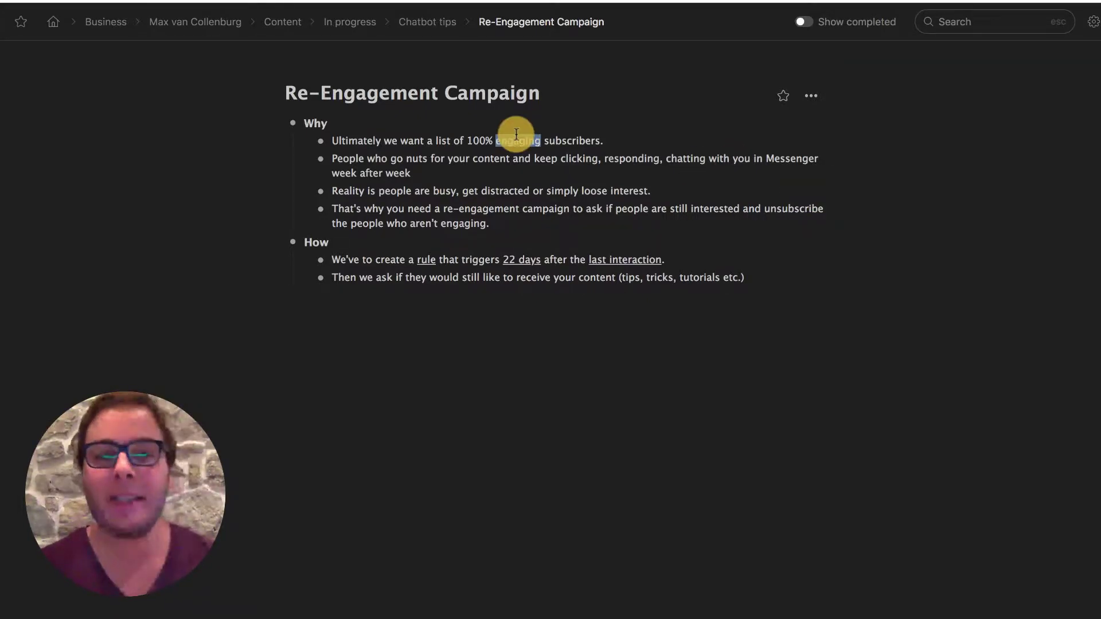
pyautogui.tripleClick(516, 137)
pyautogui.click(485, 135)
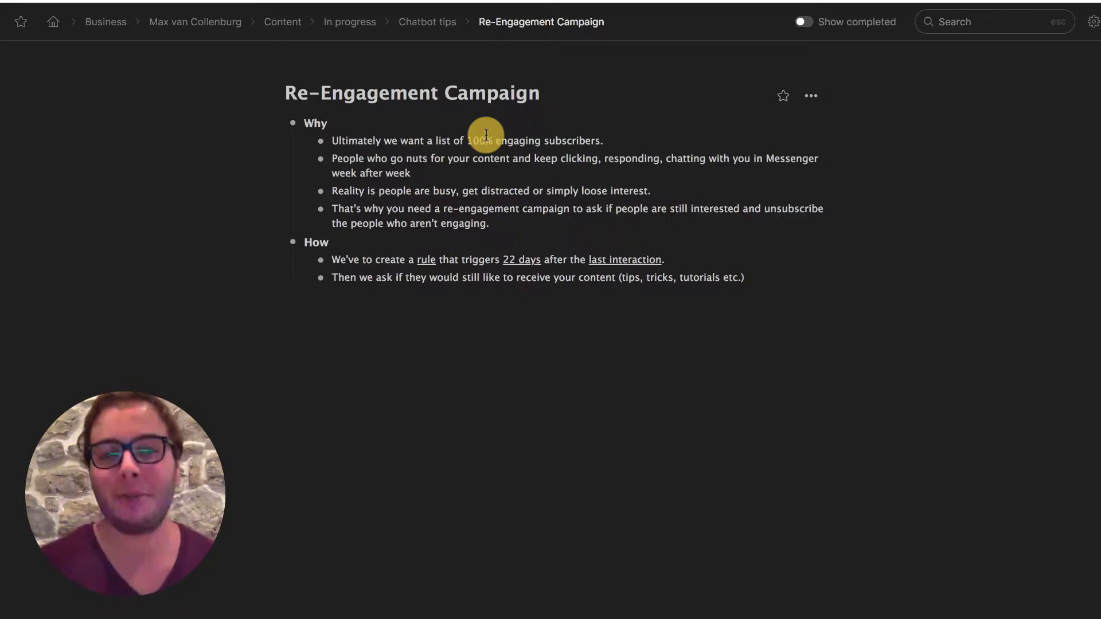
pyautogui.tripleClick(450, 154)
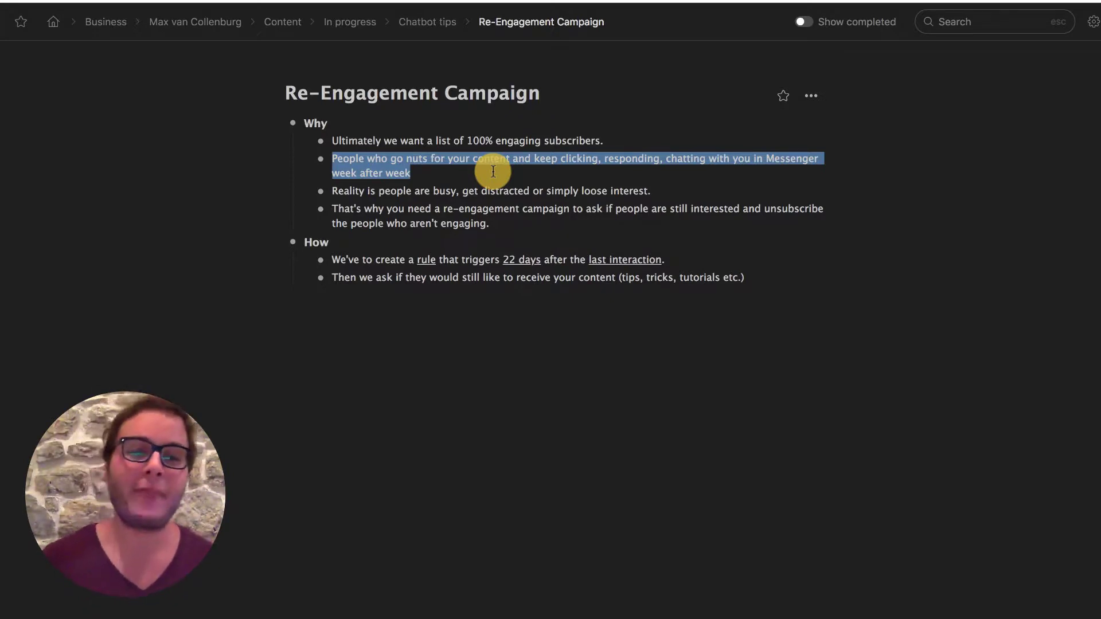
pyautogui.tripleClick(408, 213)
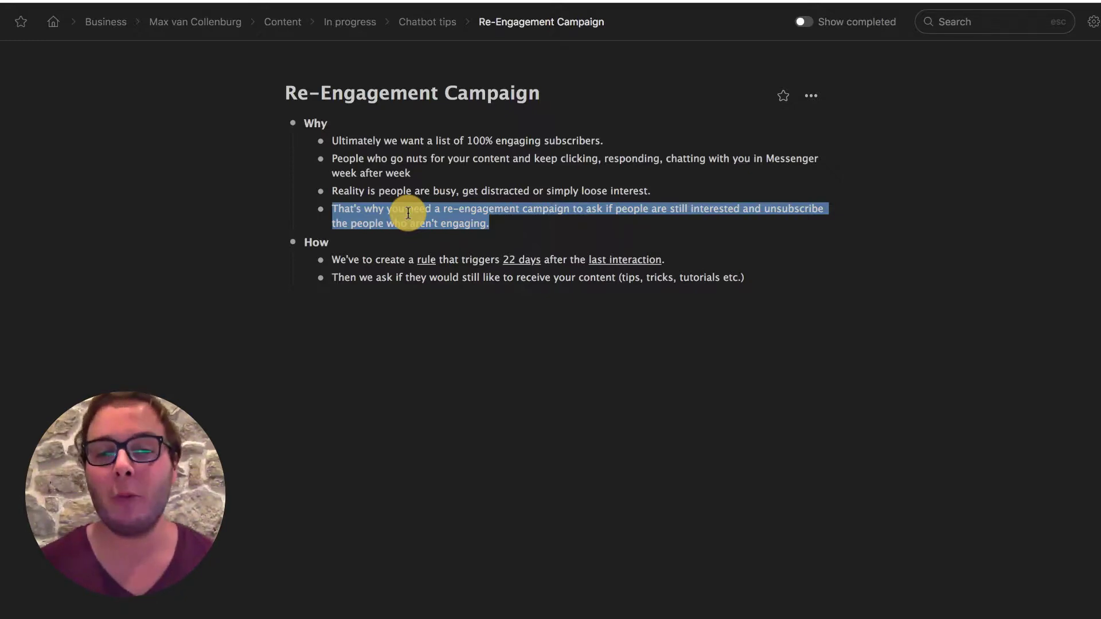
pyautogui.click(408, 213)
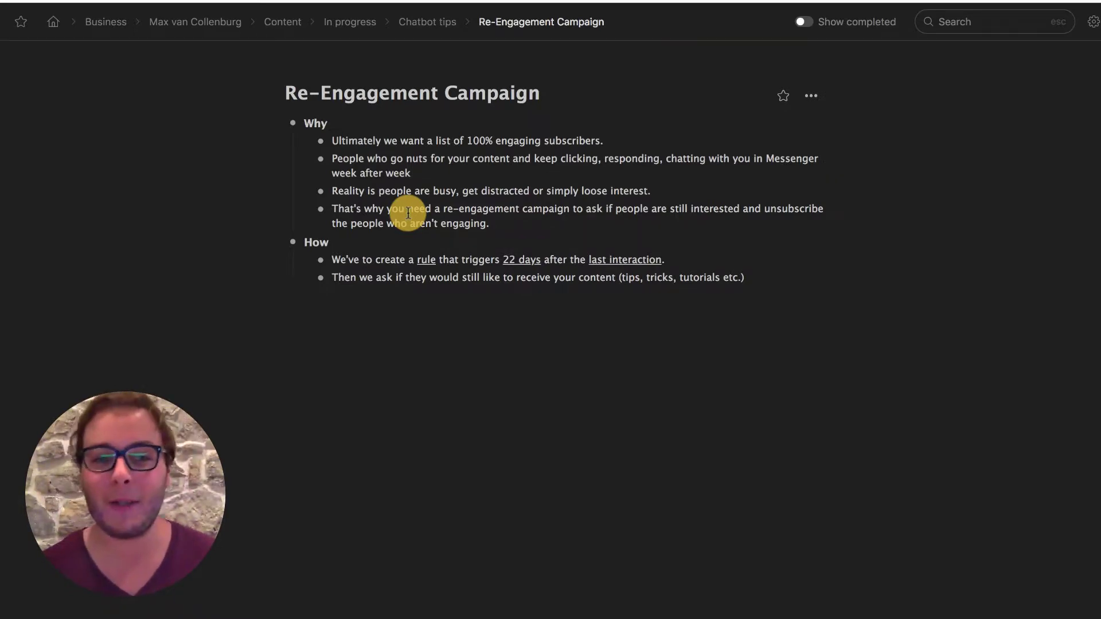
# Highlight the 22-day rule bullet, then bring up the Re-engagement Campaign rule in ManyChat.
pyautogui.tripleClick(368, 262)
pyautogui.click(381, 262)
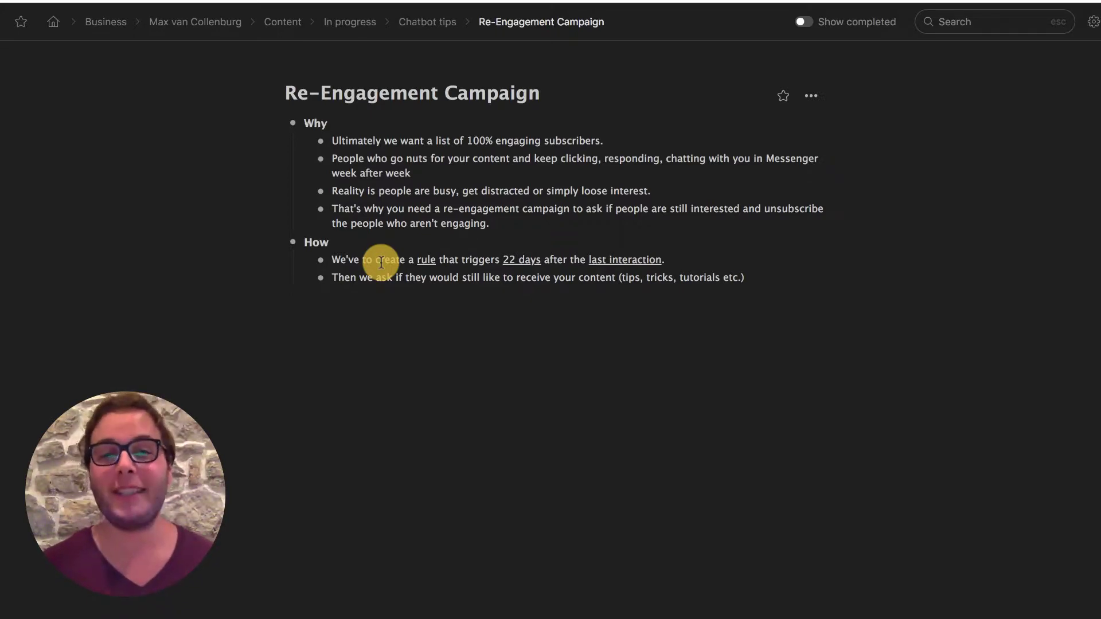
pyautogui.click(380, 261)
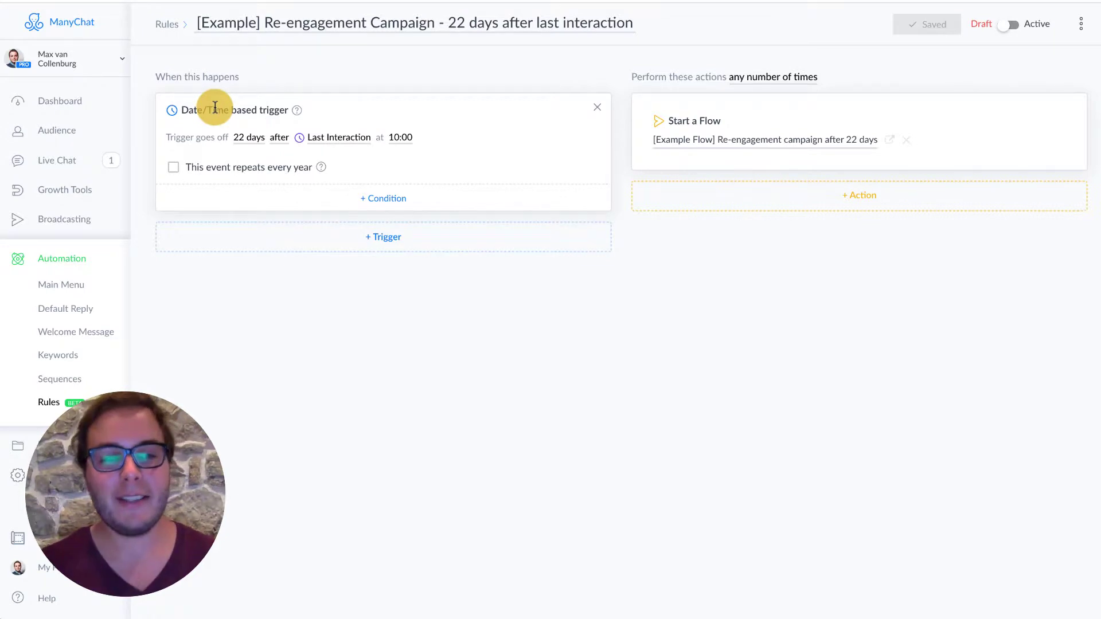
pyautogui.click(381, 247)
pyautogui.click(178, 266)
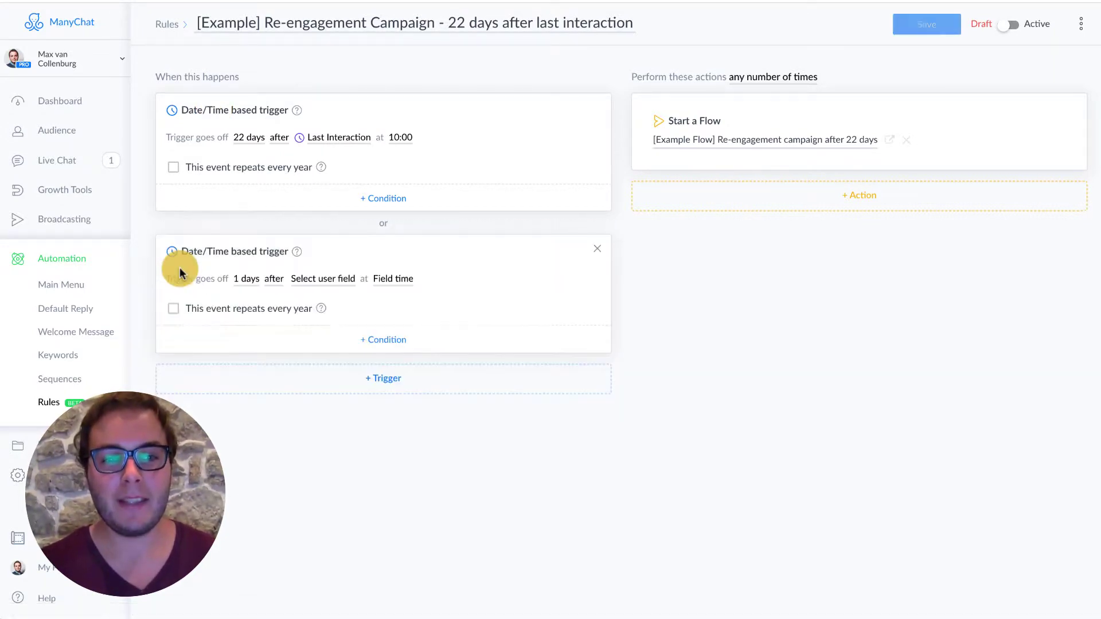
pyautogui.click(244, 278)
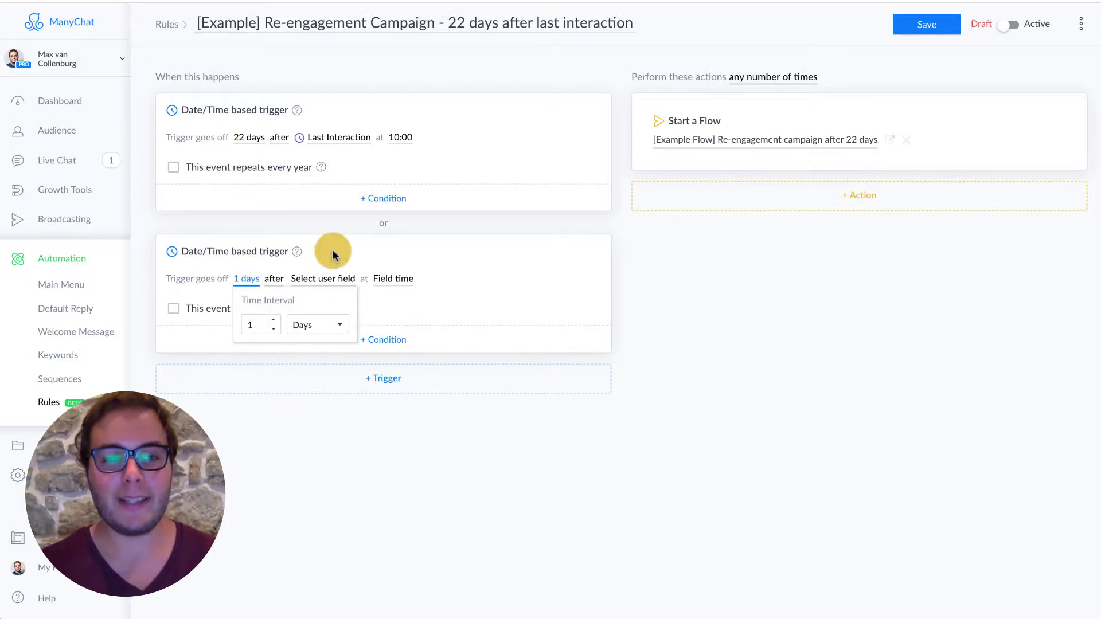
pyautogui.click(319, 514)
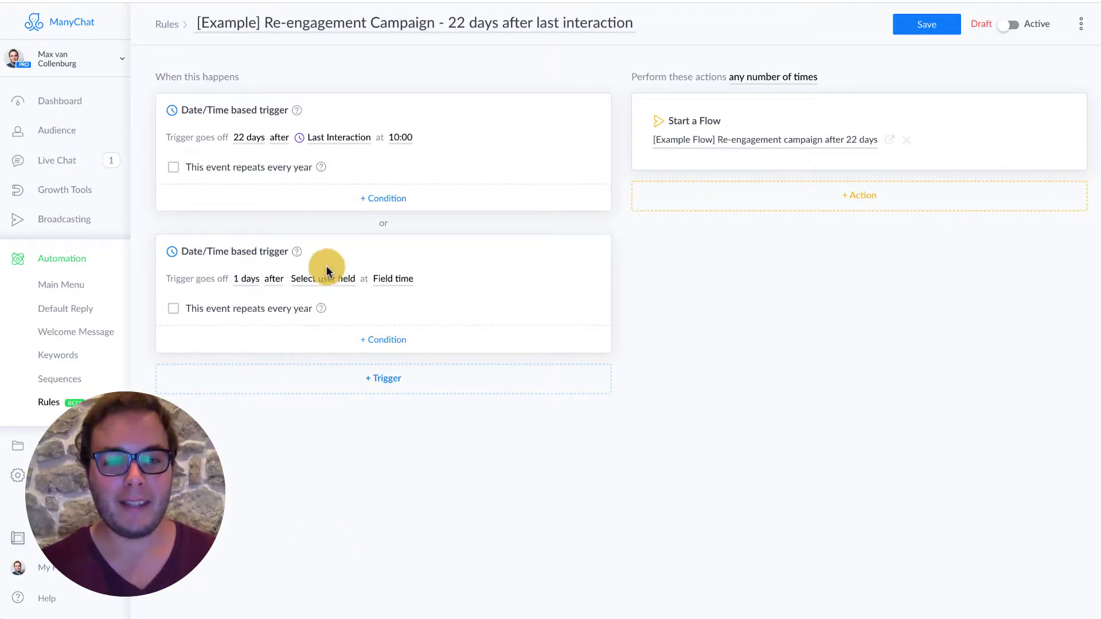
pyautogui.click(599, 251)
pyautogui.click(246, 137)
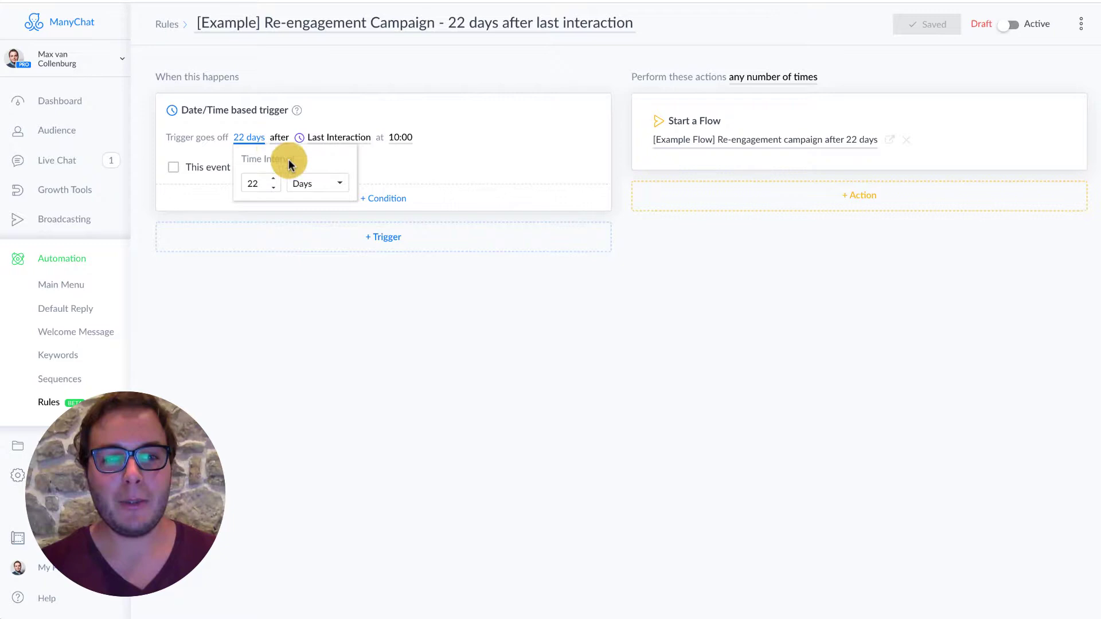
pyautogui.click(280, 137)
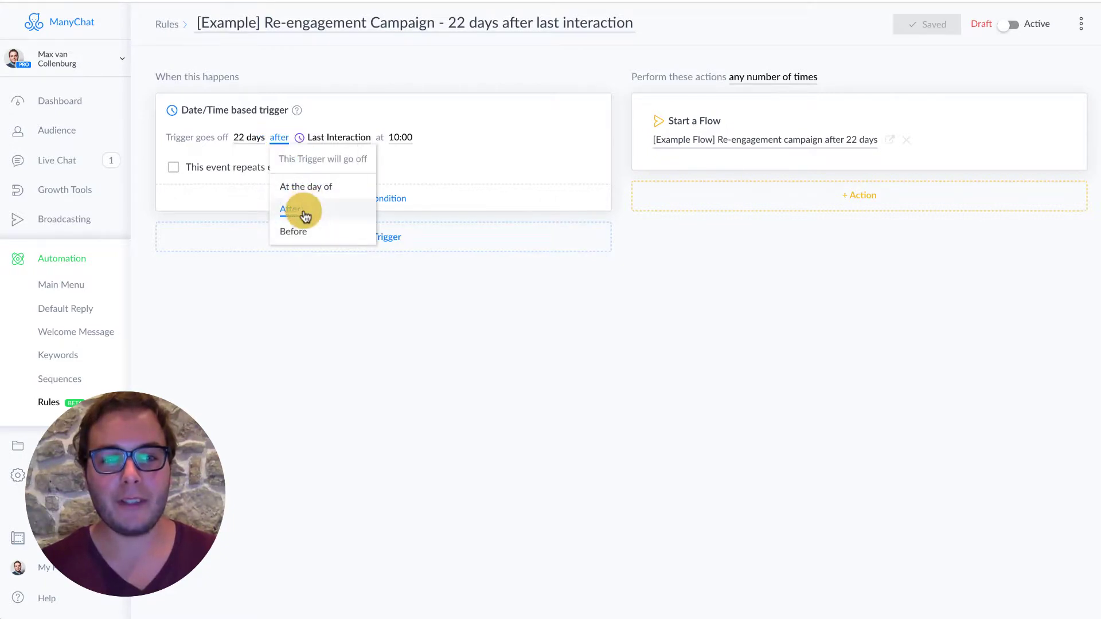
pyautogui.click(339, 137)
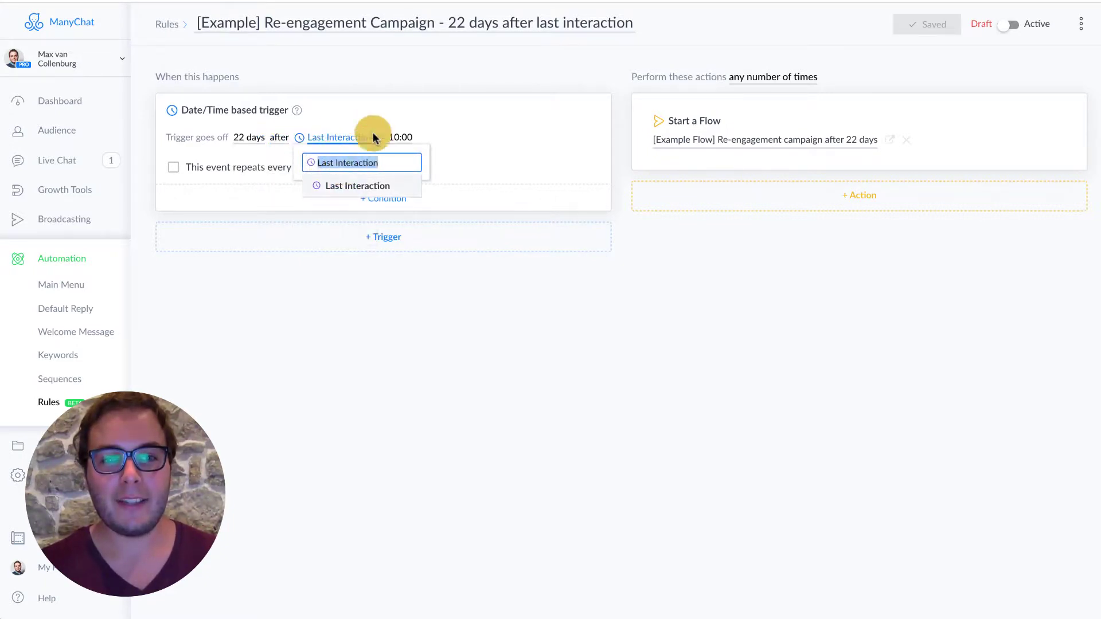
pyautogui.click(404, 138)
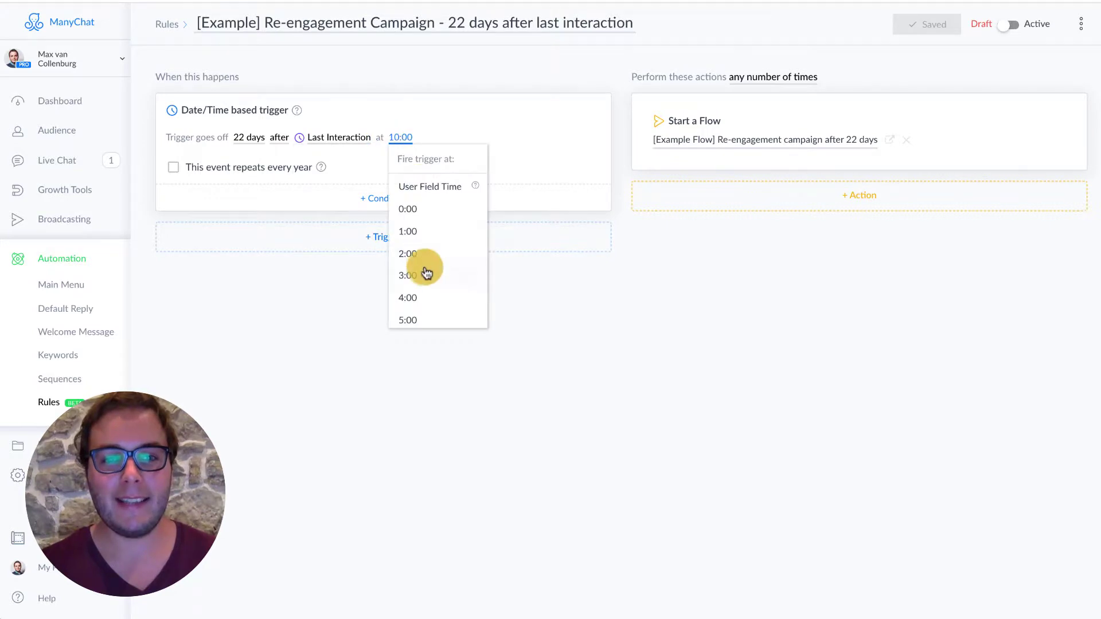
pyautogui.scroll(-3, 424, 269)
pyautogui.scroll(3, 426, 272)
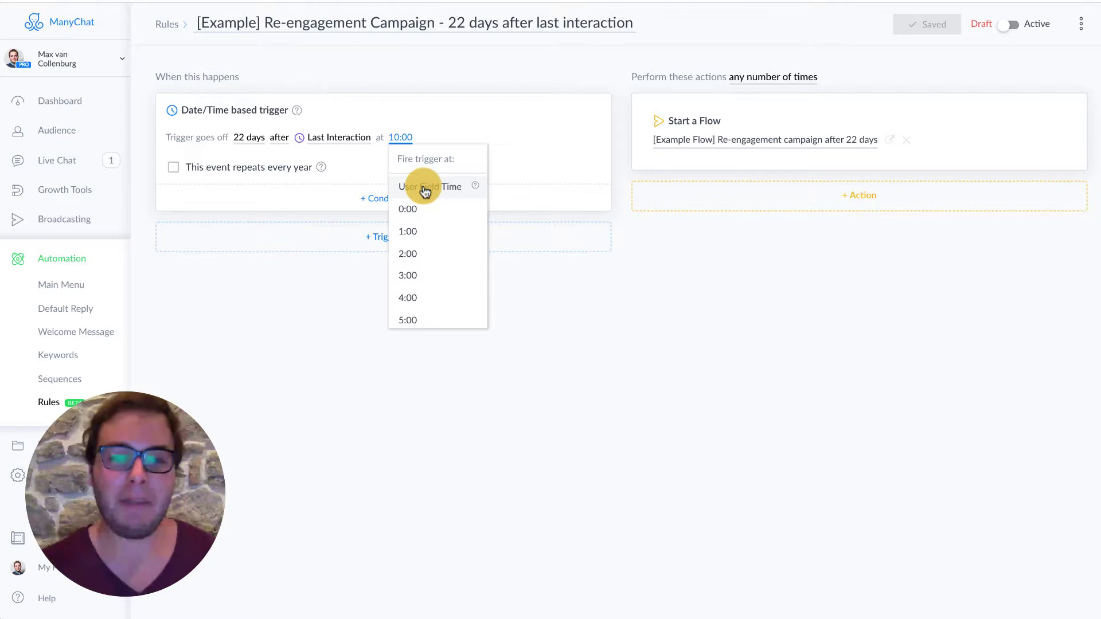
pyautogui.scroll(-4, 410, 258)
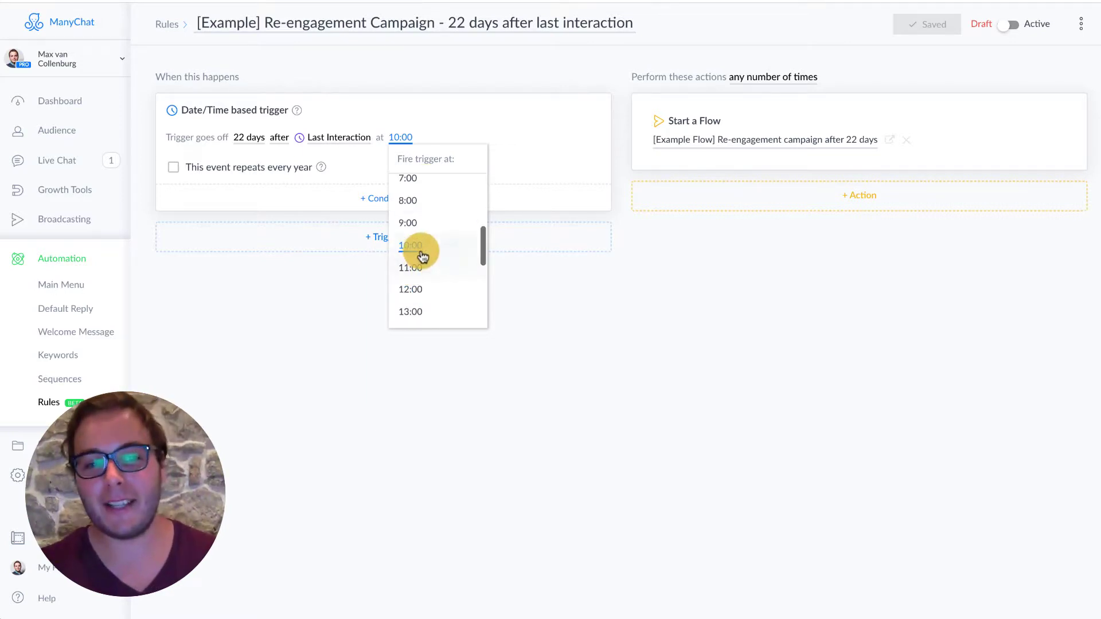
pyautogui.click(423, 250)
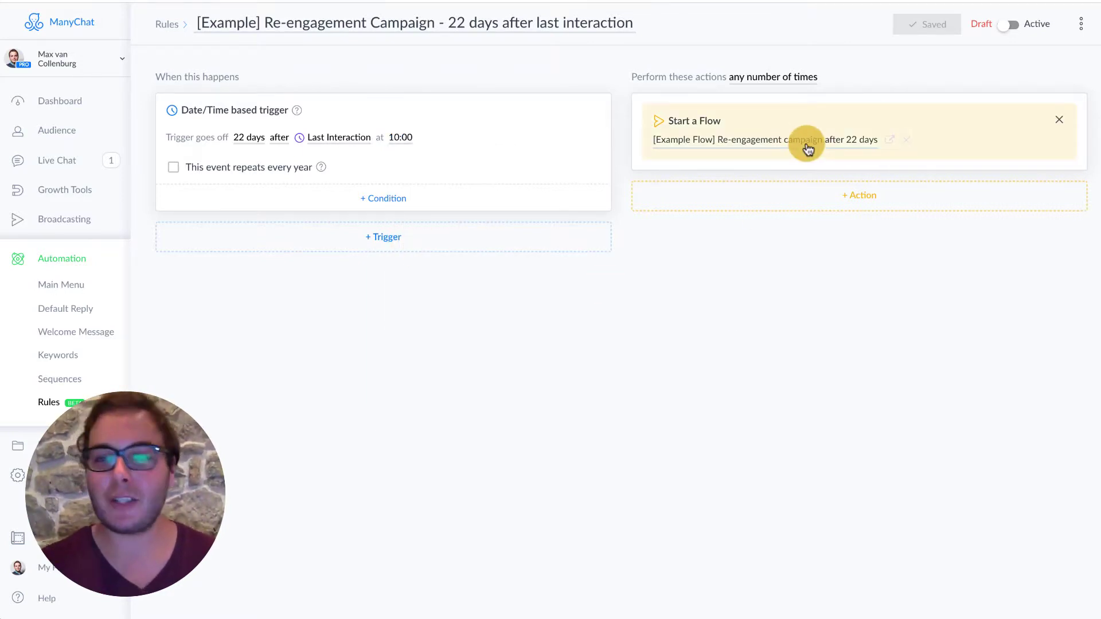
# Open the 'Re-engagement campaign after 22 days' flow, collapse its stats and pan the diagram left.
pyautogui.click(889, 143)
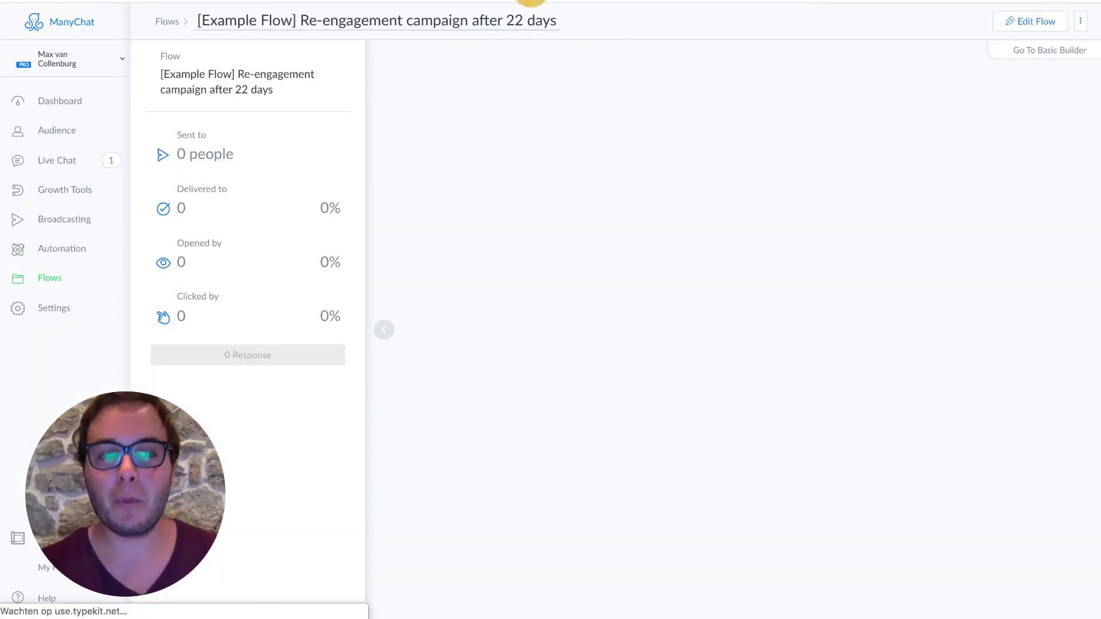
pyautogui.click(381, 184)
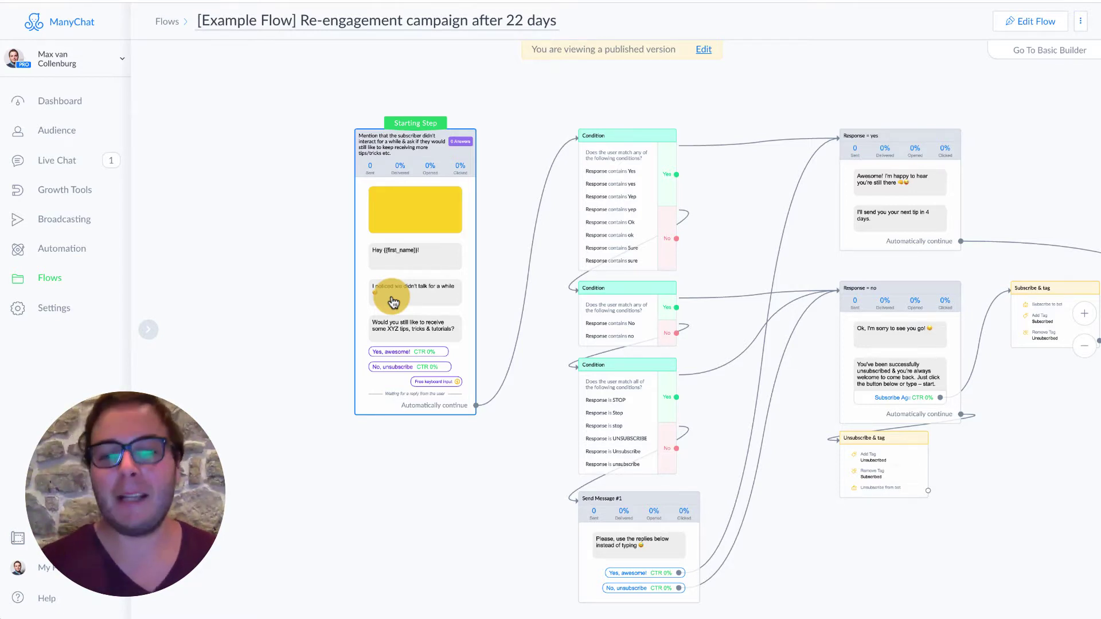
pyautogui.moveTo(401, 448); pyautogui.dragTo(326, 445)
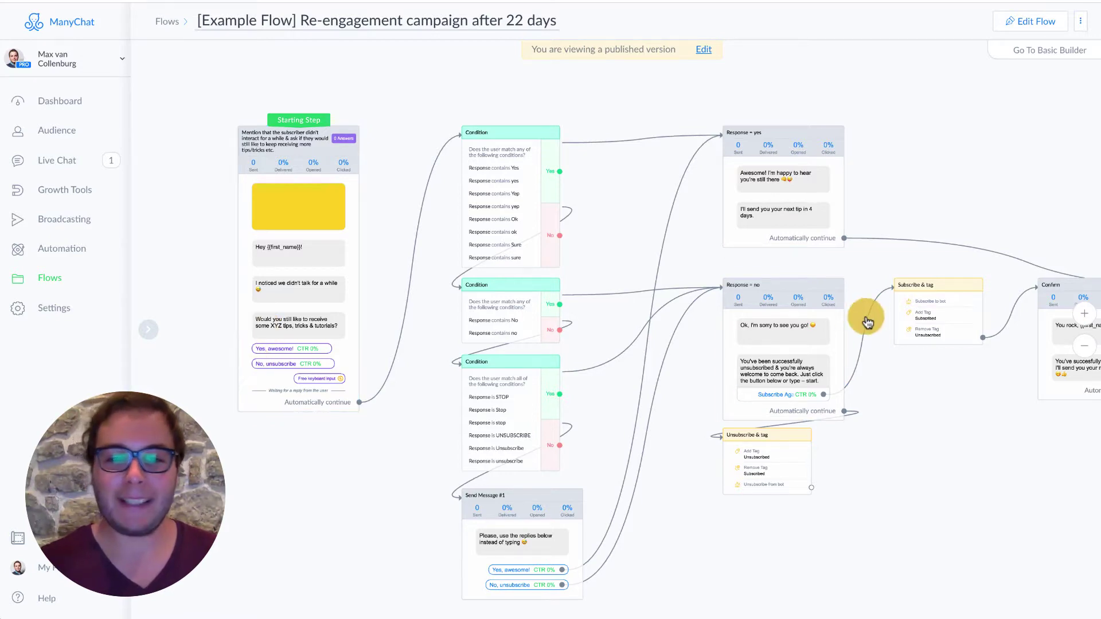
# Scroll and pan the flow canvas to bring the Confirm step fully into view.
pyautogui.scroll(-1, 958, 466)
pyautogui.moveTo(940, 484); pyautogui.dragTo(867, 482)
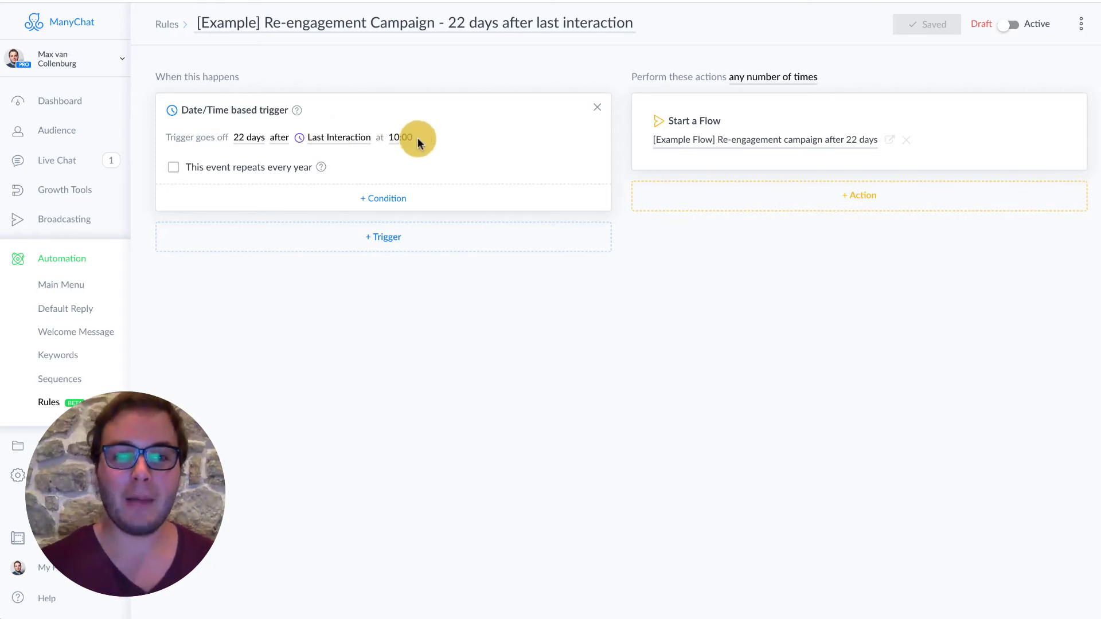
# Reopen the re-engagement flow from the rule's Start a Flow link and select the Response = no step.
pyautogui.click(770, 140)
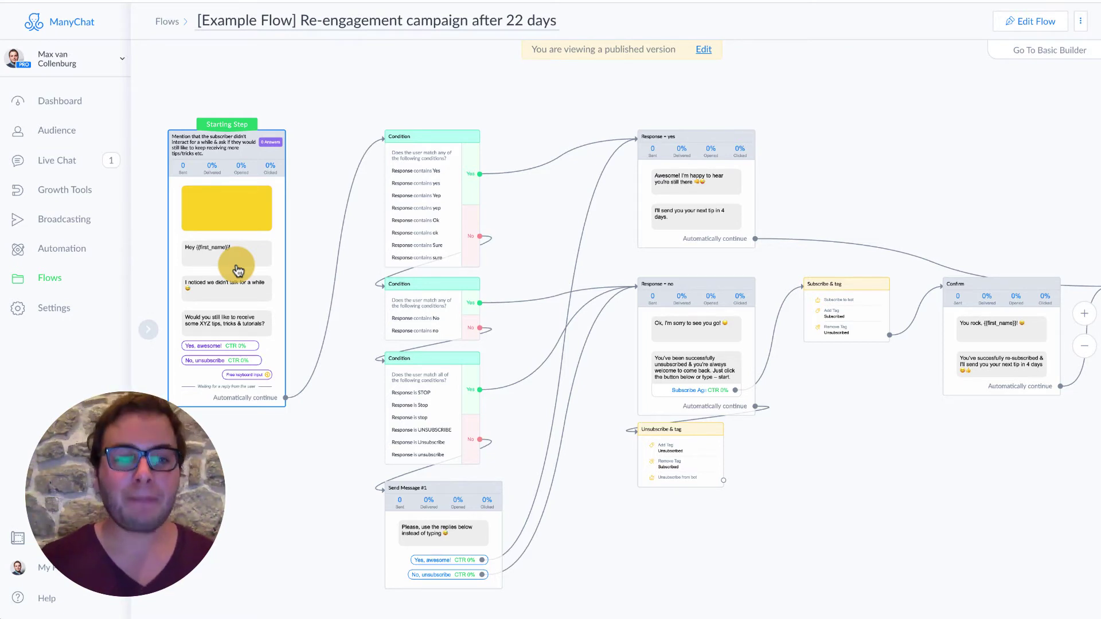
pyautogui.click(711, 356)
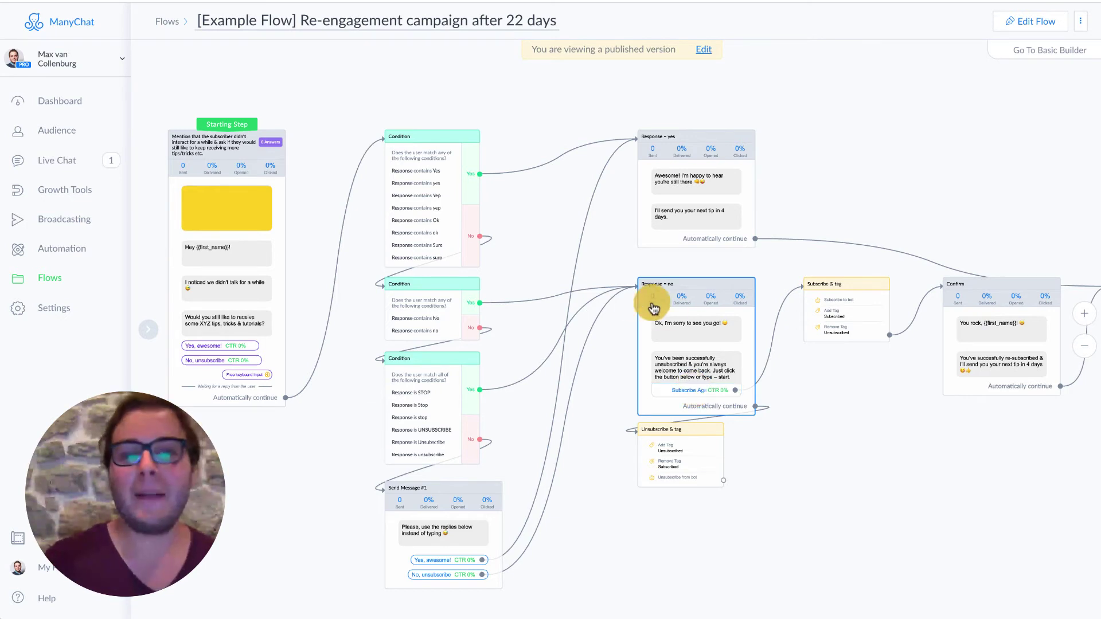
# Clear the step selection on the flow canvas.
pyautogui.click(635, 307)
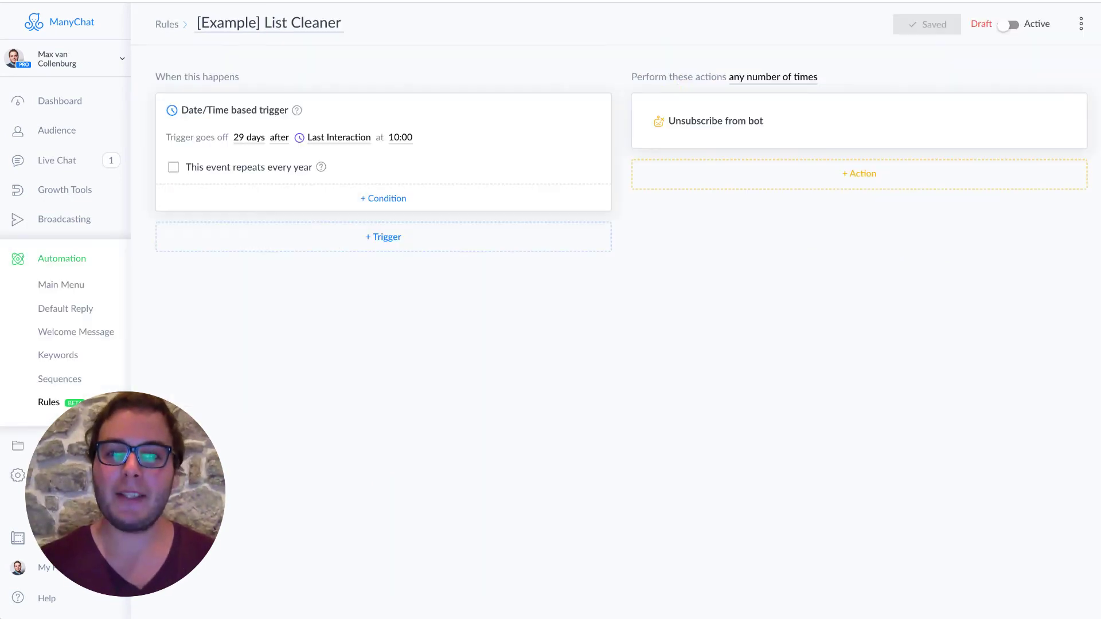